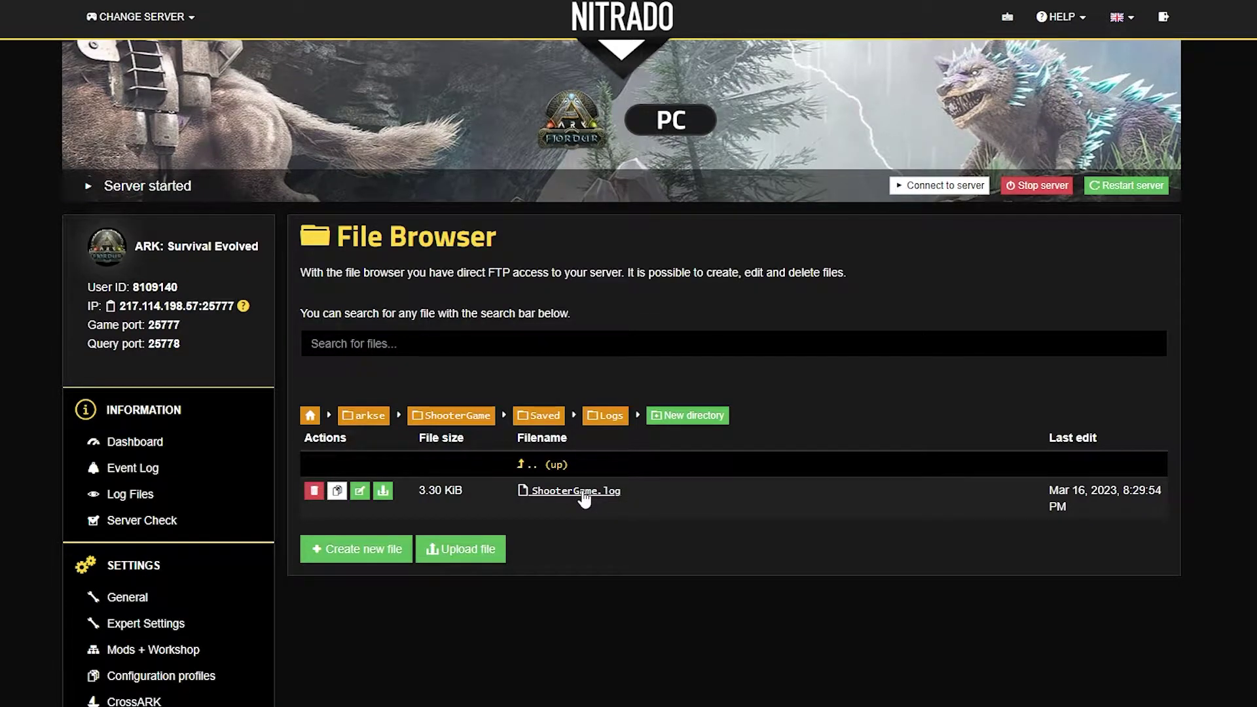
- Look over ShooterGame.log and the Saved > Logs folder in the File Browser, then return to the Dashboard
click(585, 497)
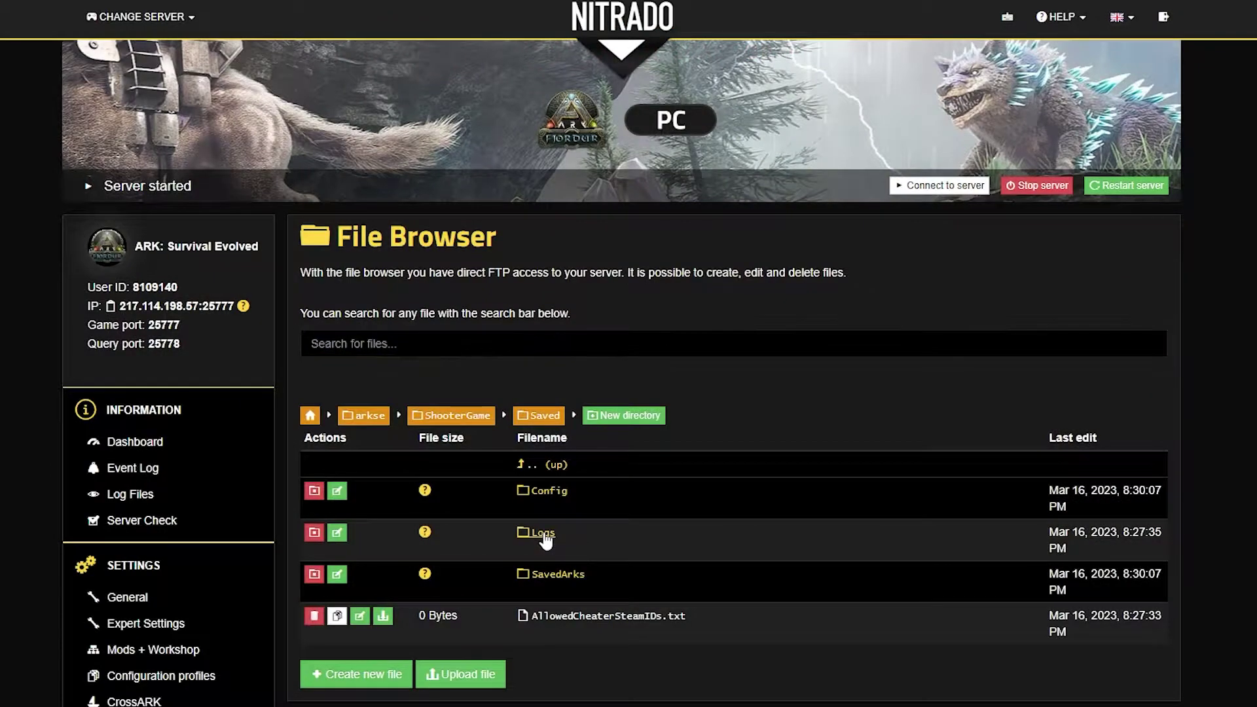
click(544, 533)
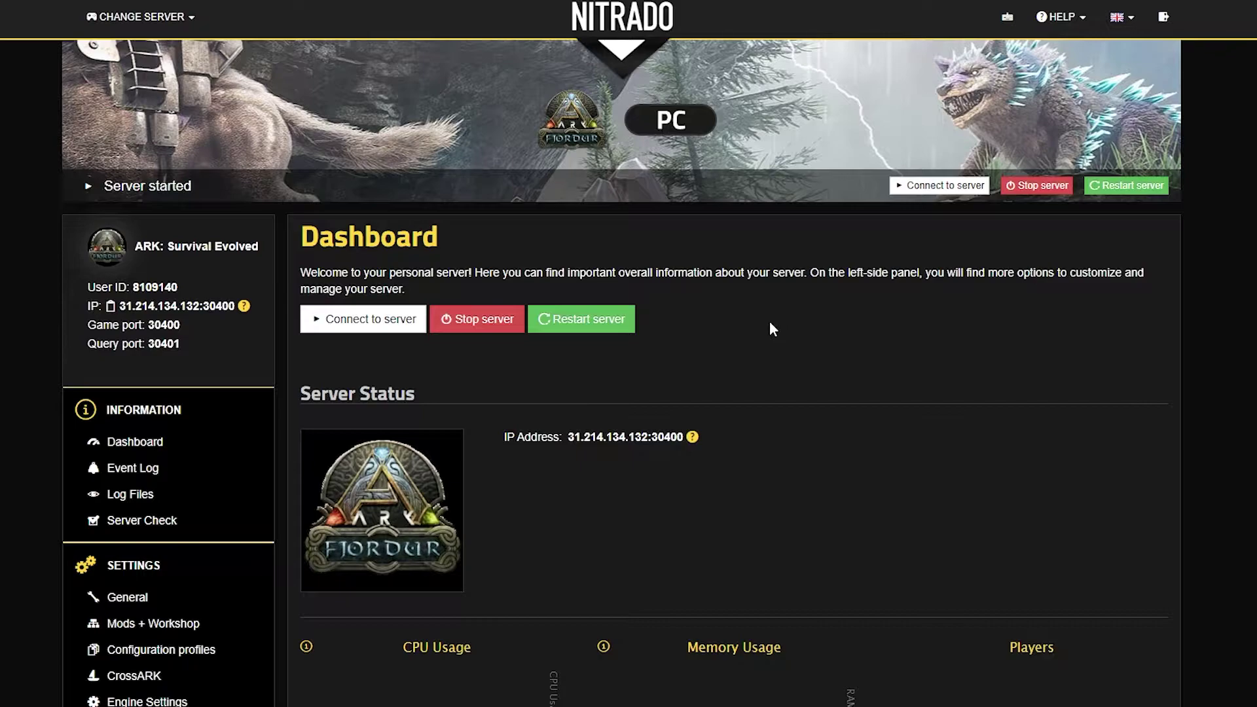
- Stop the running ARK server and confirm the stop
click(476, 318)
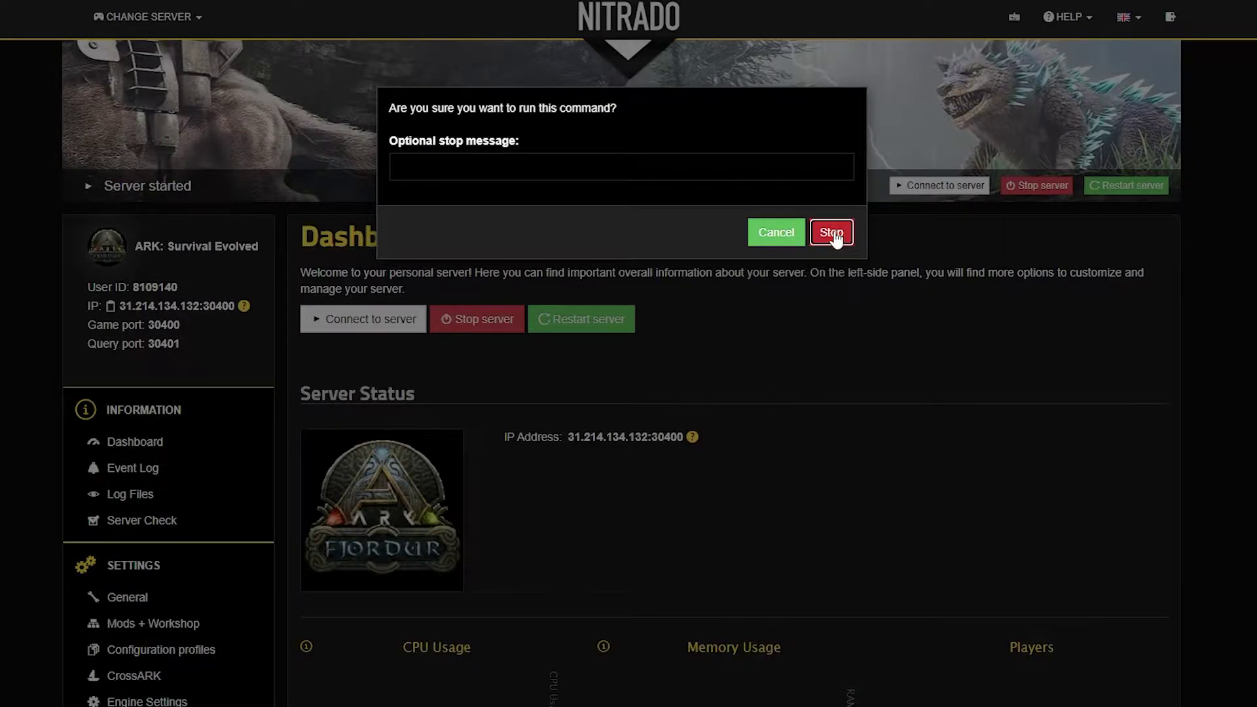
click(833, 234)
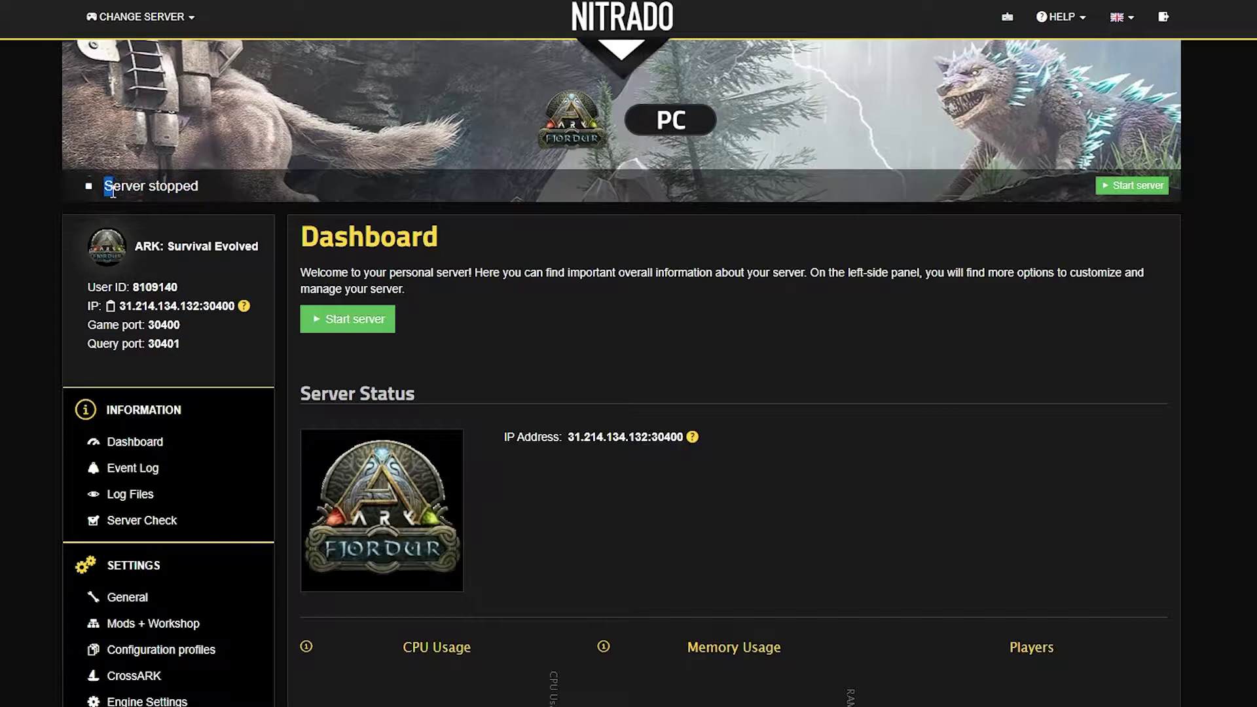
- In Settings > General, search 'admi', switch on Enable Admin Log, and save the change
scroll(17, 285, down, 5)
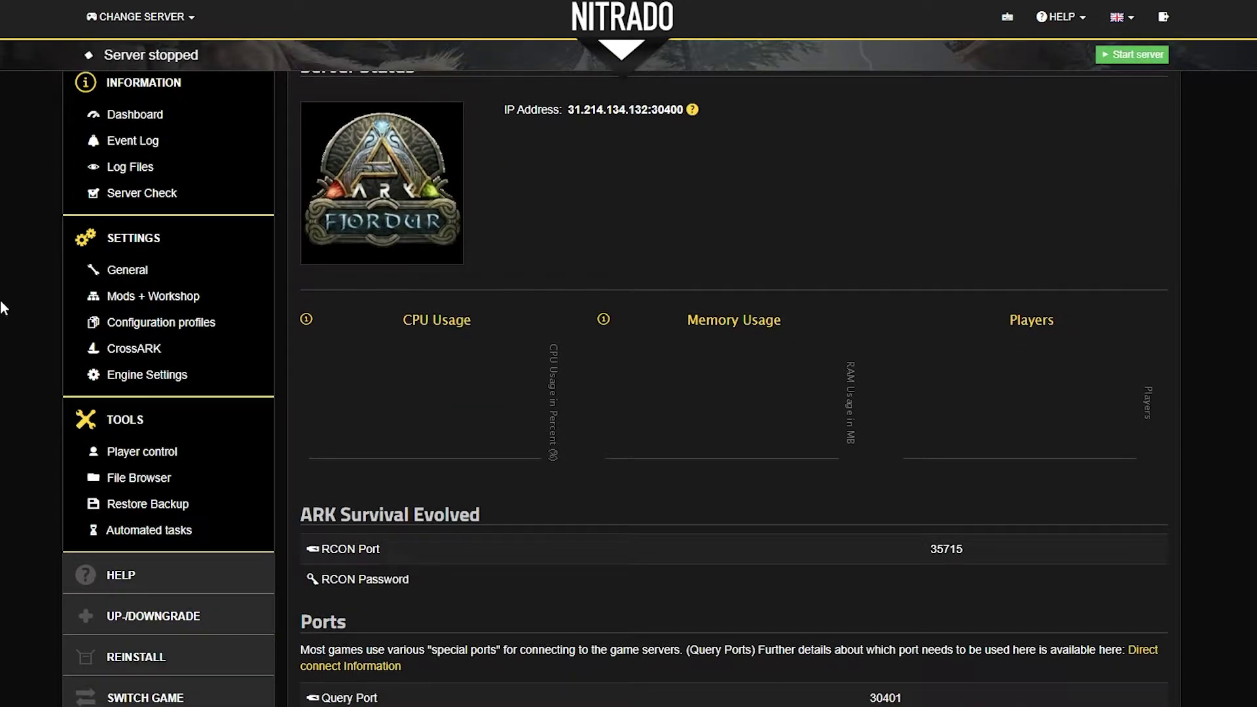
click(119, 271)
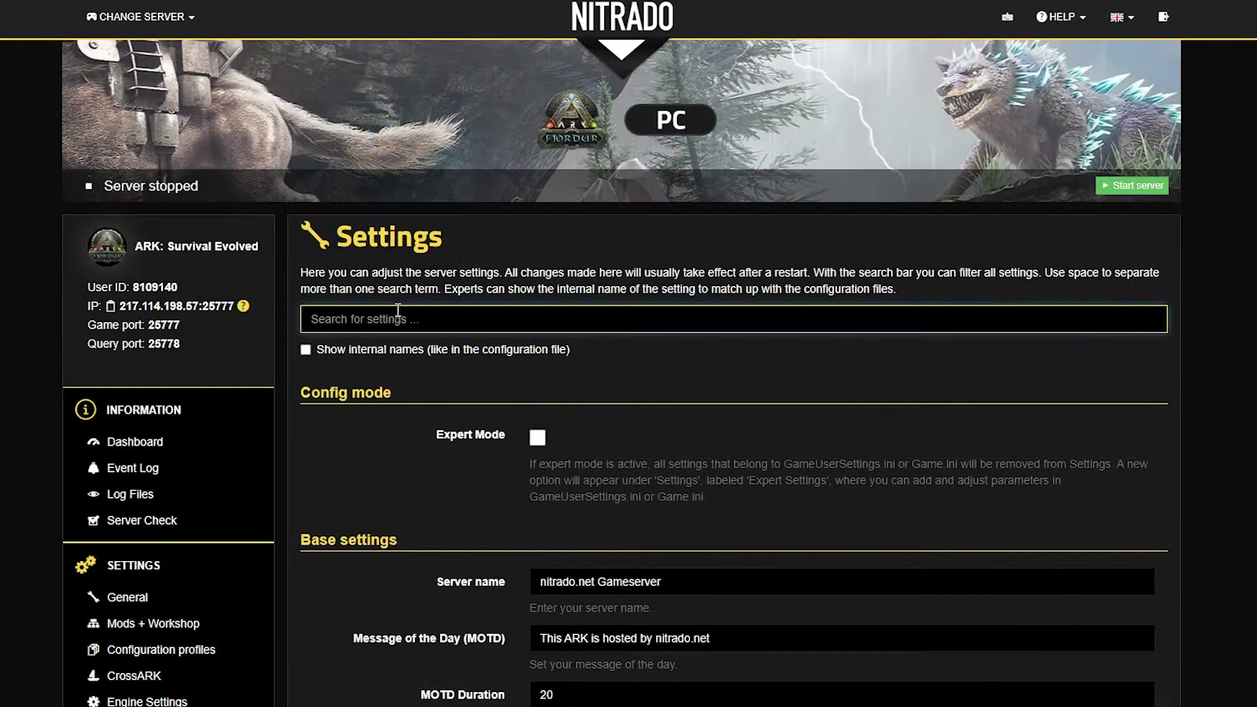
click(397, 311)
text(admin)
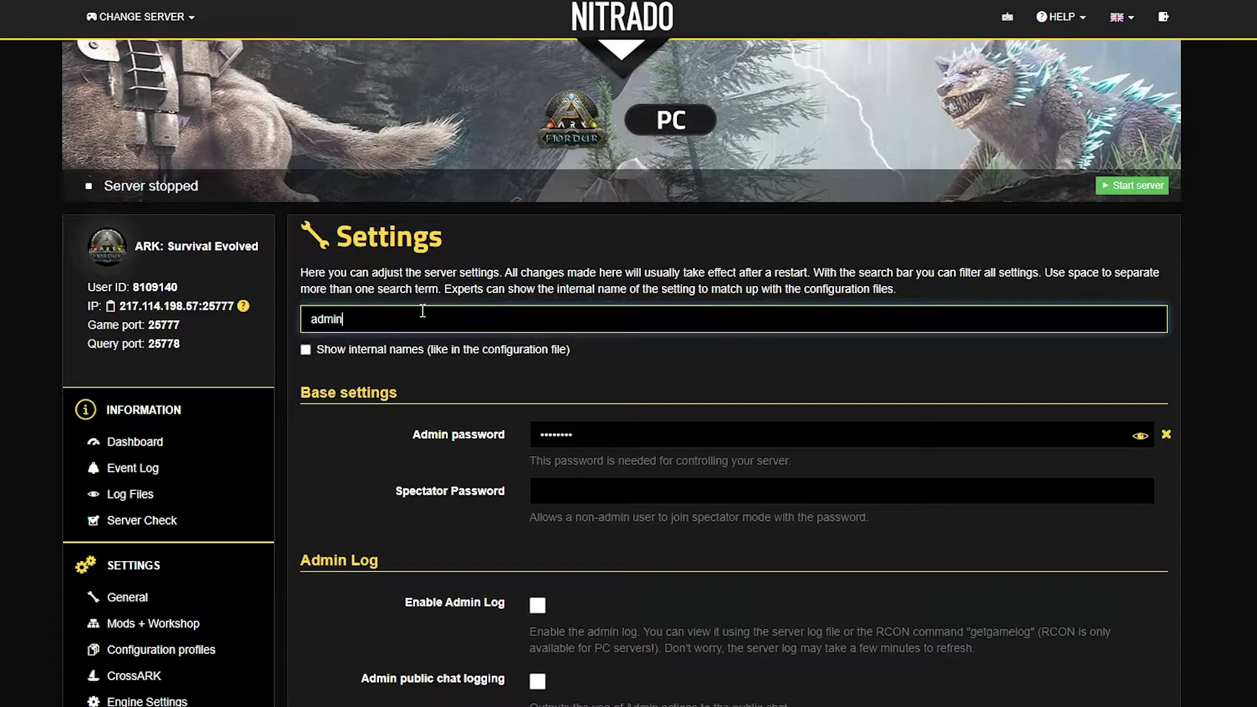
scroll(428, 313, down, 3)
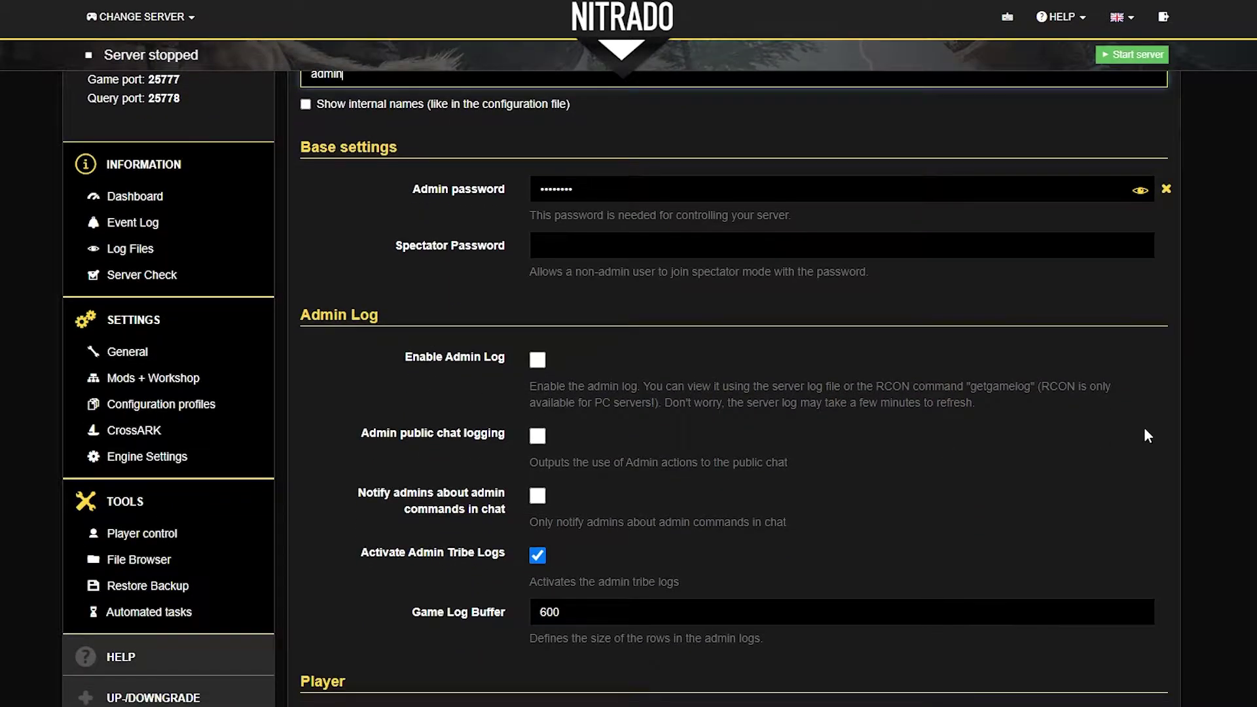
drag(993, 407, 599, 417)
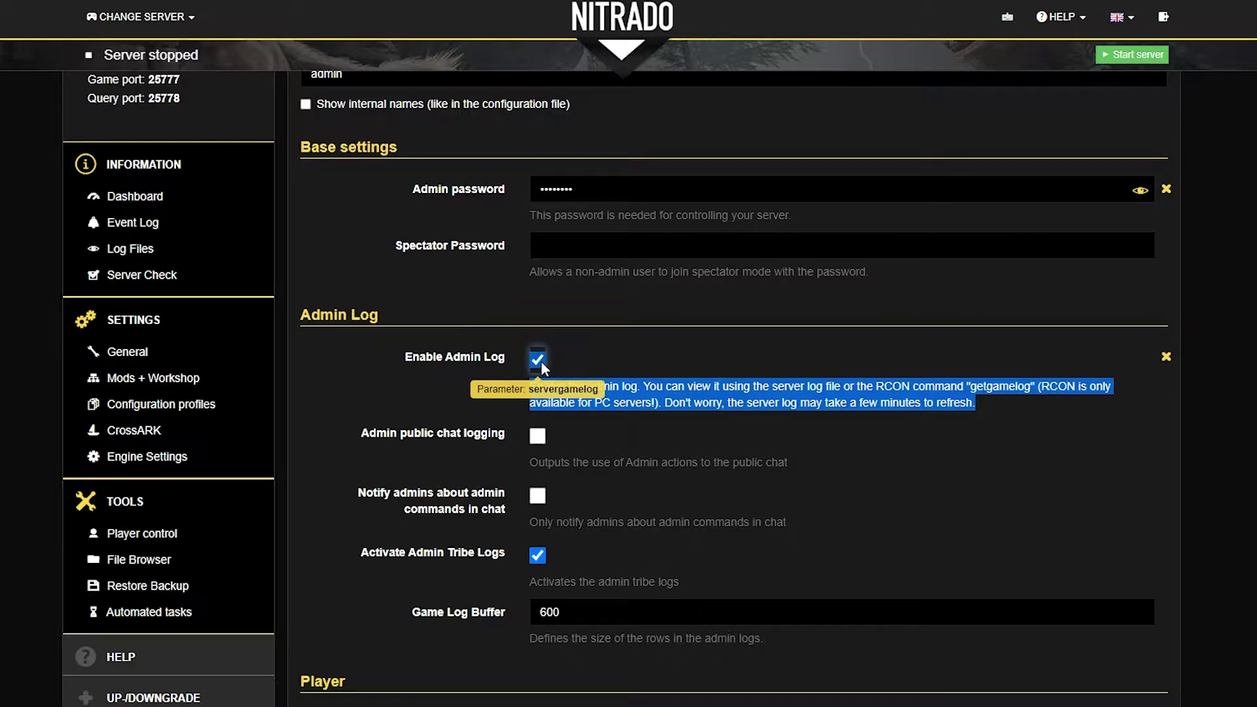
click(622, 358)
scroll(721, 341, down, 1)
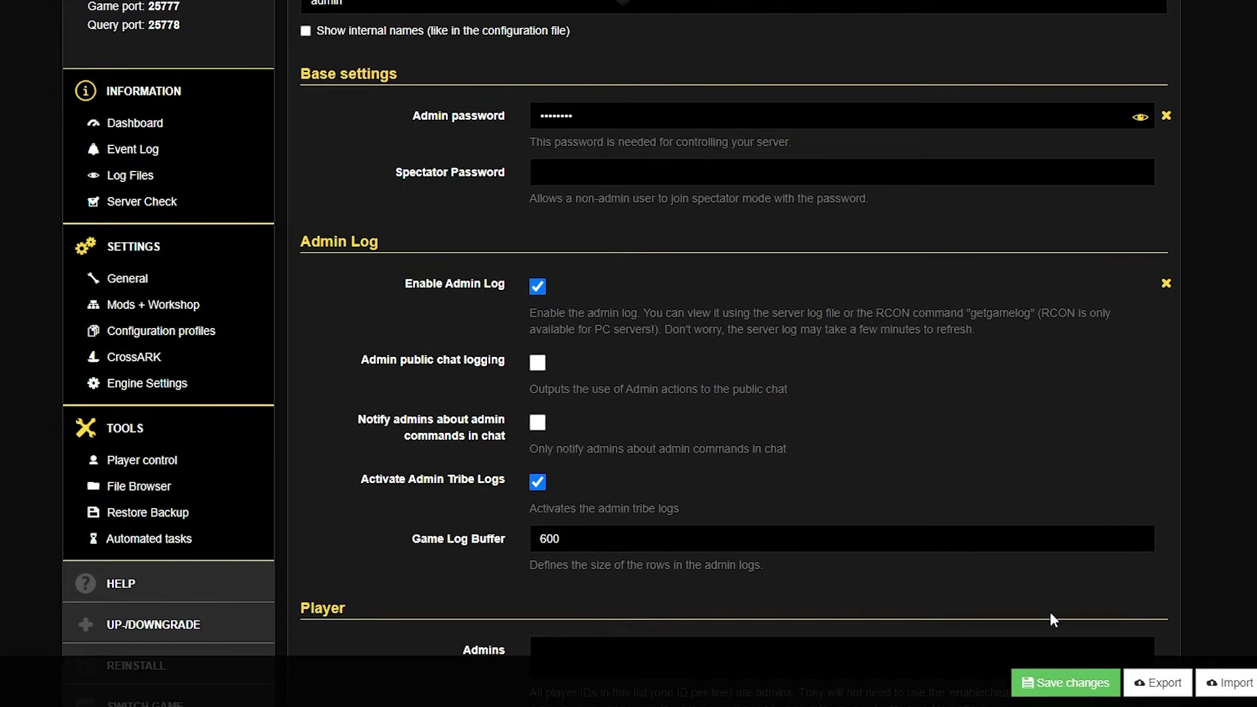
click(1050, 687)
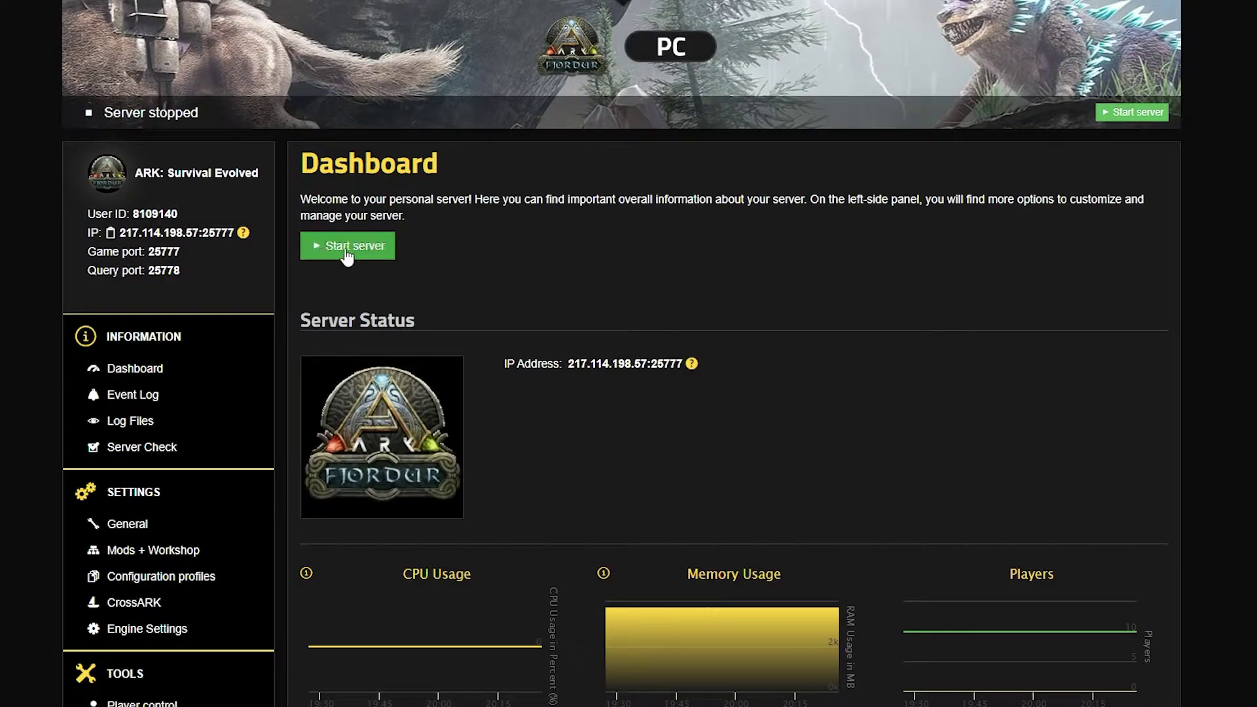
- Start the ARK server again from the Dashboard
click(347, 253)
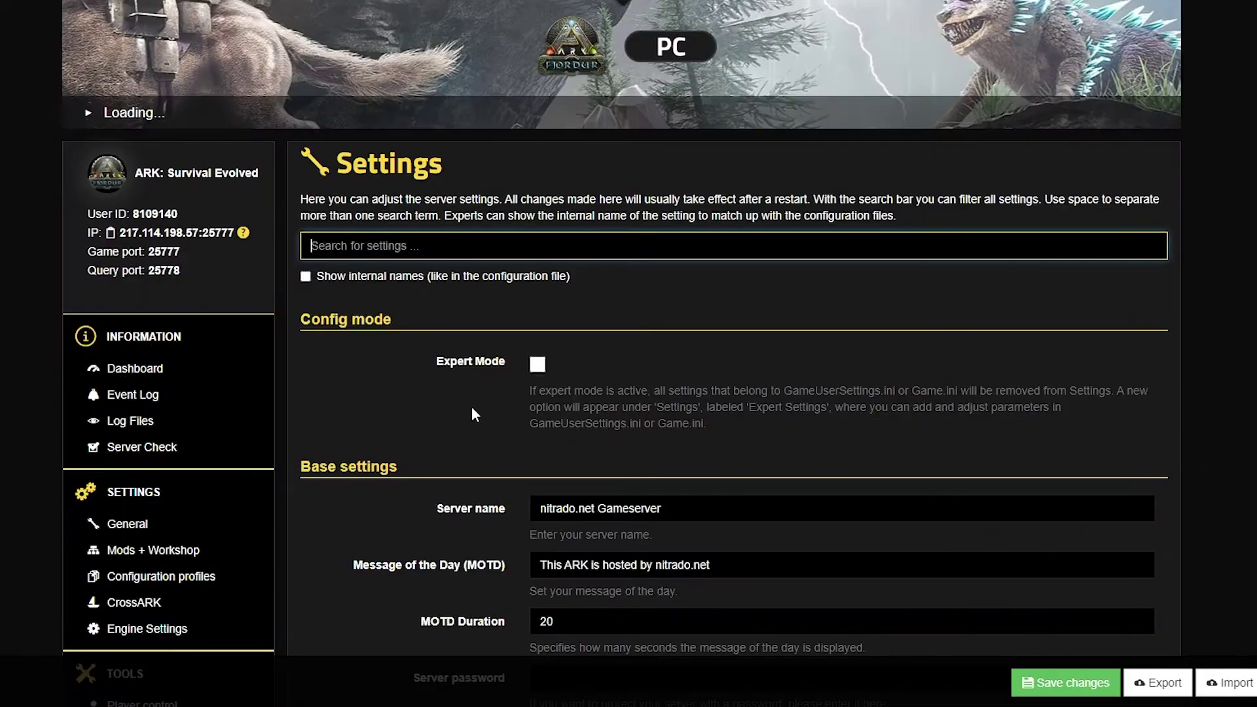
- Turn on Expert Mode, accept its warning, and save the setting
triple_click(438, 368)
click(437, 364)
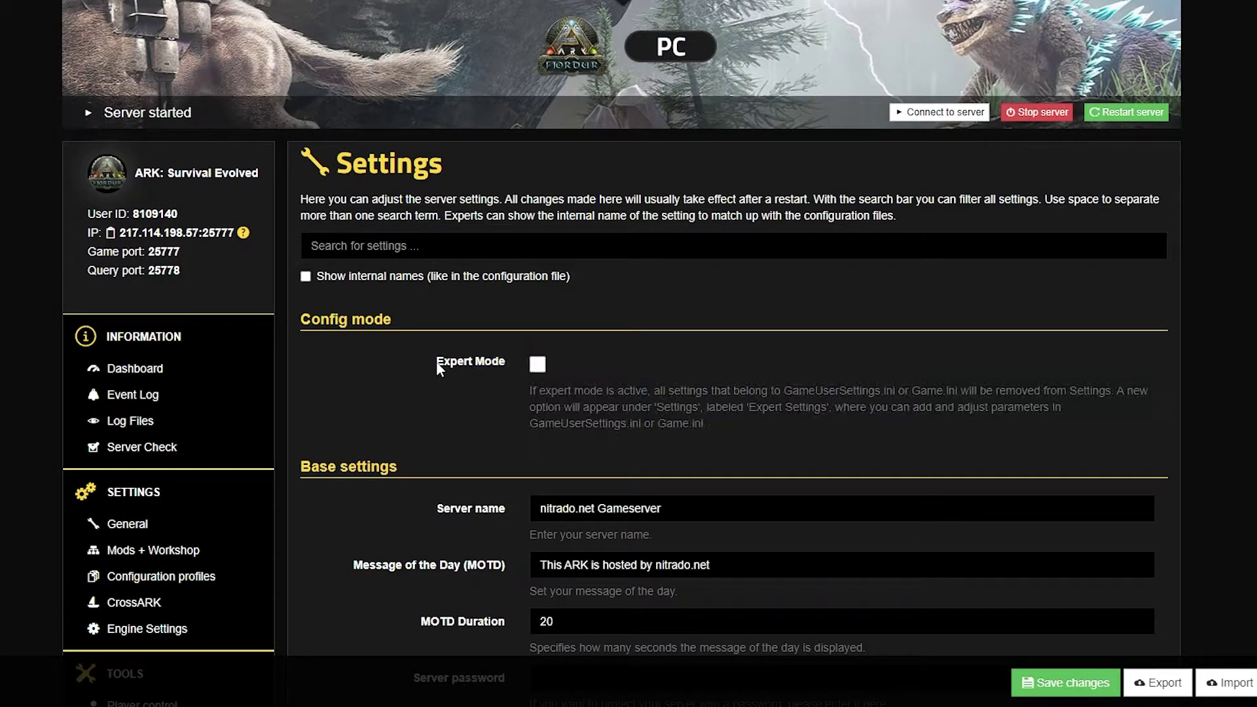
click(438, 362)
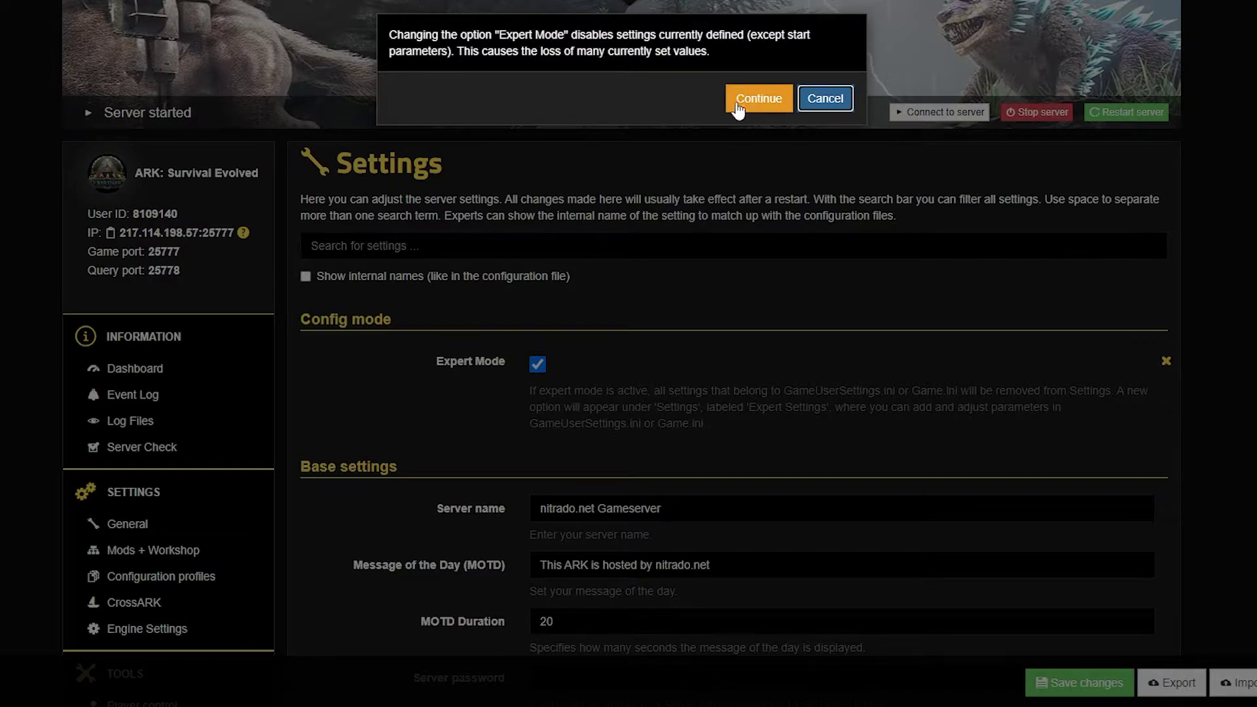
click(758, 98)
click(1100, 680)
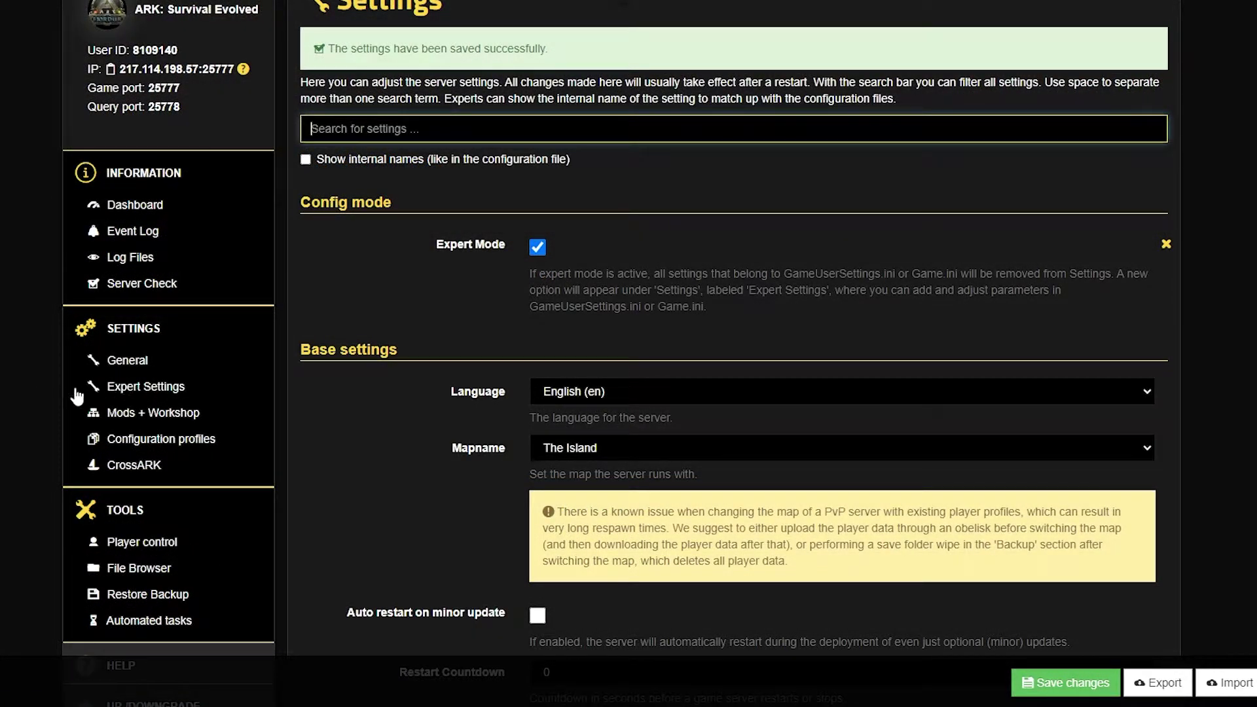
- In Expert Settings, change line 119 of GameUserSettings.ini to AdminLogging=True and save
click(144, 388)
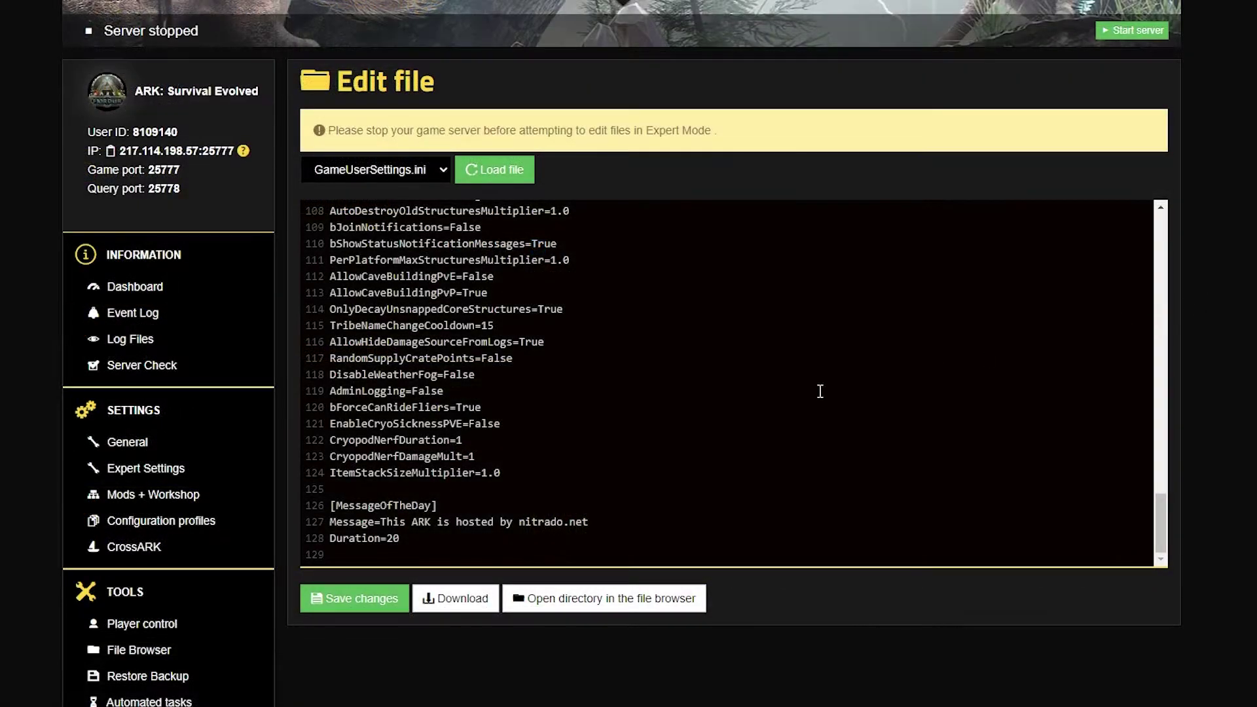
click(400, 172)
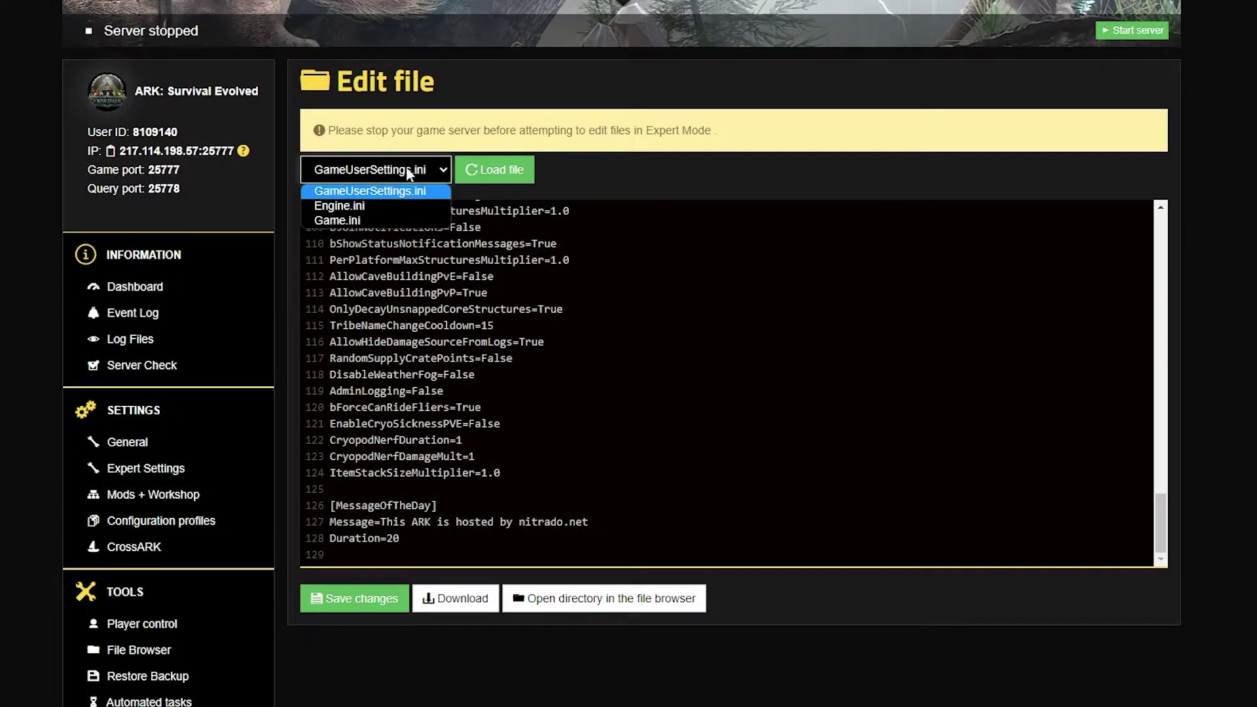
click(397, 193)
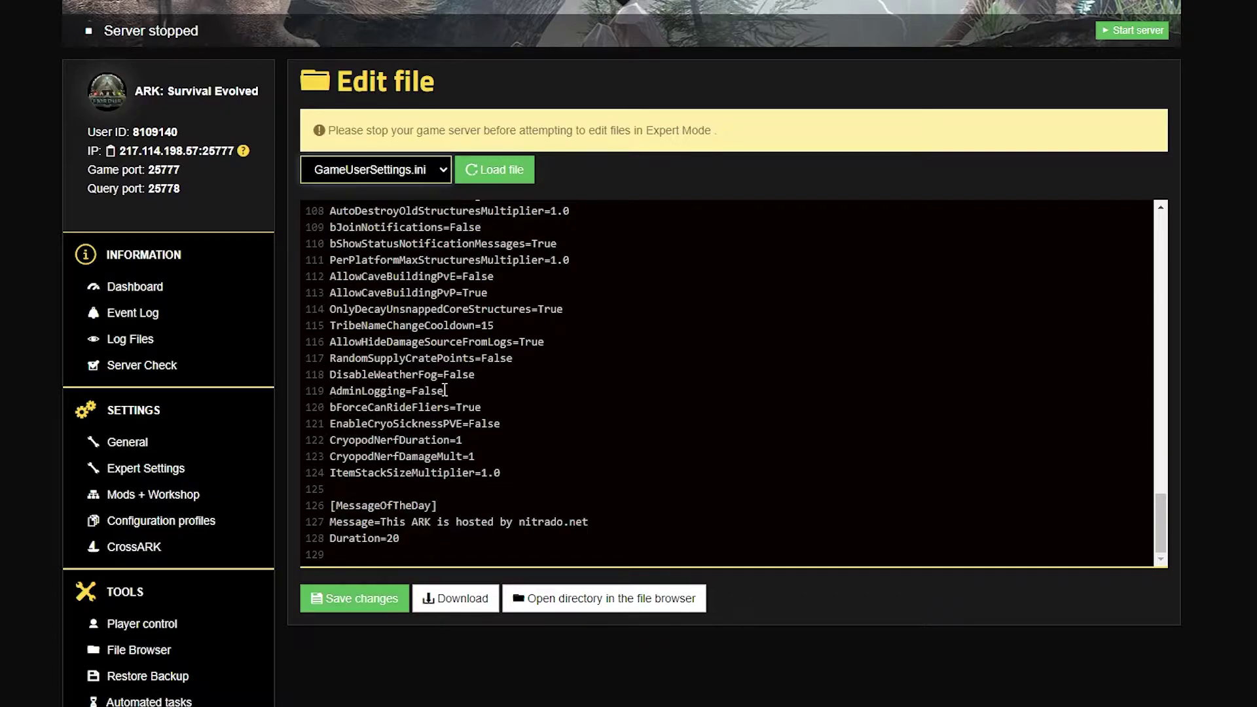
mouse_move(443, 390)
mouse_down()
mouse_move(321, 396)
mouse_move(449, 391)
mouse_up()
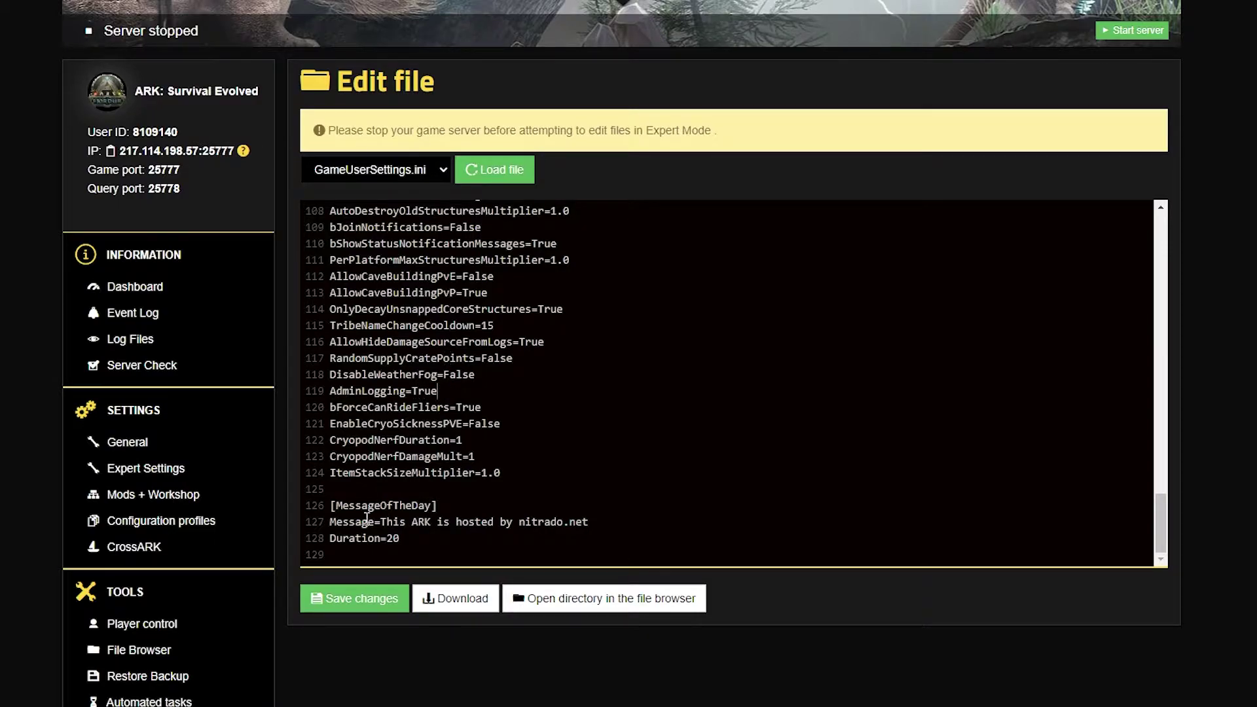
click(355, 602)
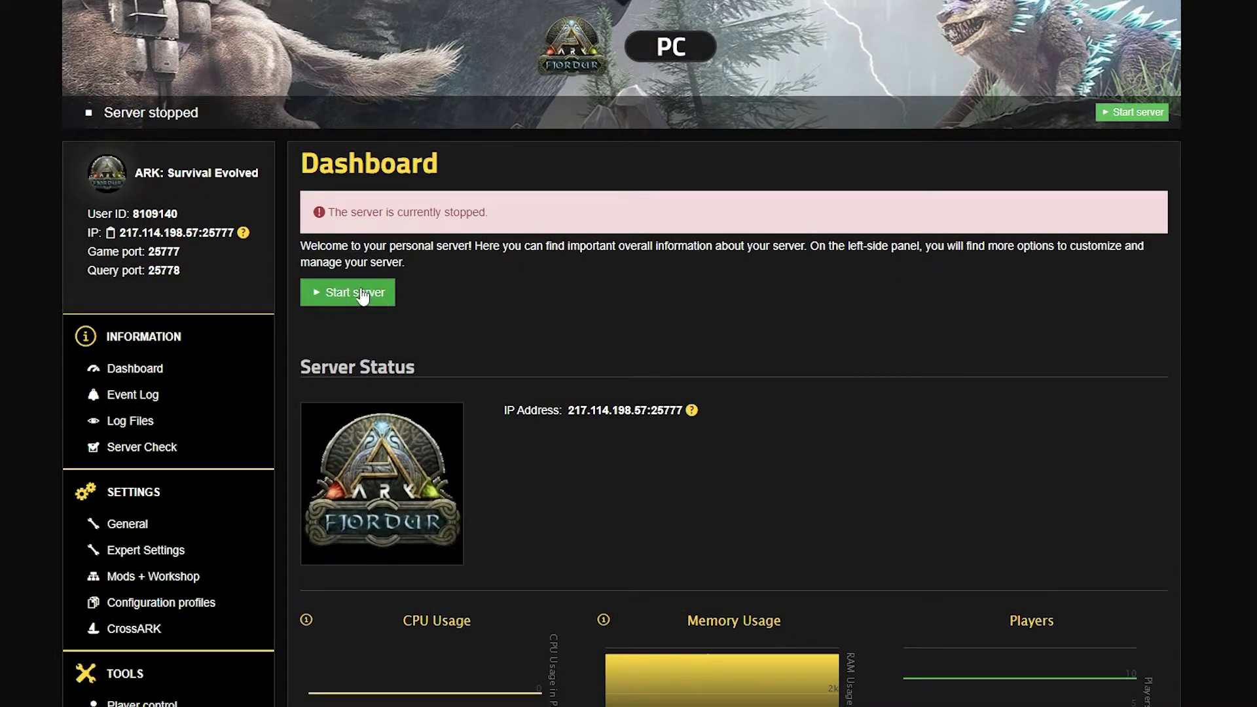
- Start the stopped ARK server so the Dashboard reports Server started
click(314, 290)
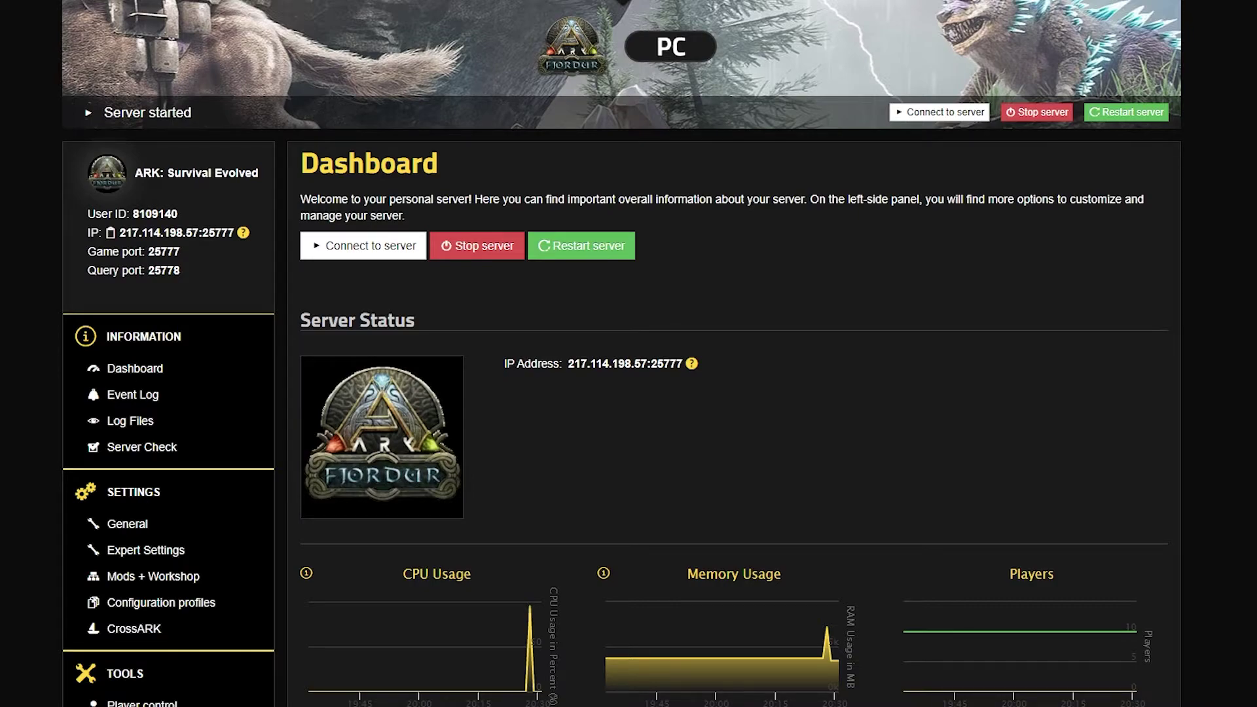
- Browse arkse > ShooterGame > Saved > Logs in the File Browser and open ShooterGame.log
scroll(629, 353, down, 3)
scroll(623, 3, down, 1)
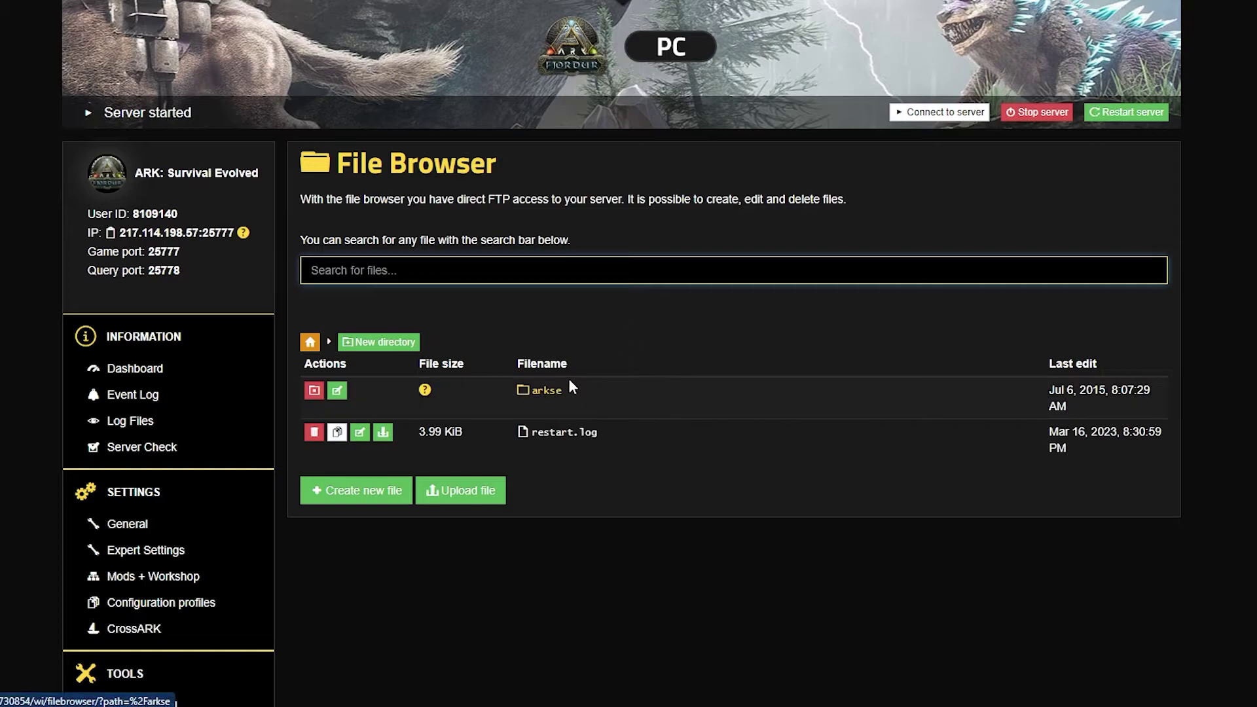
click(547, 391)
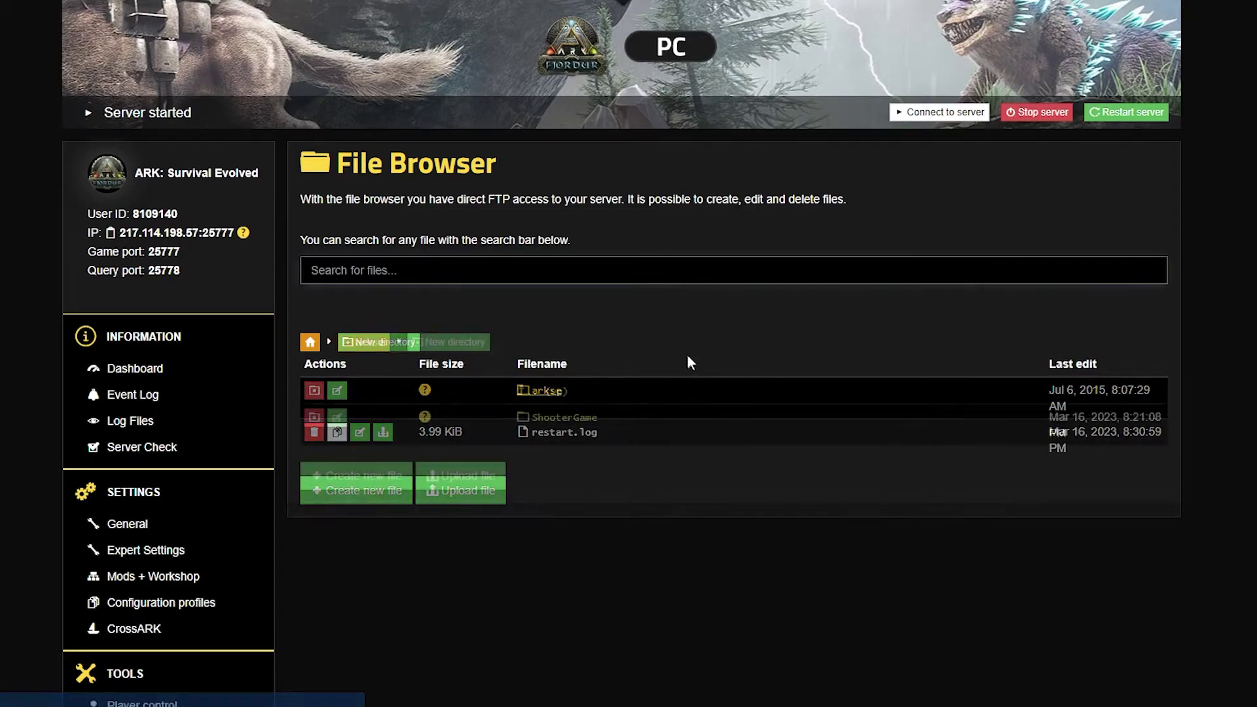
click(582, 424)
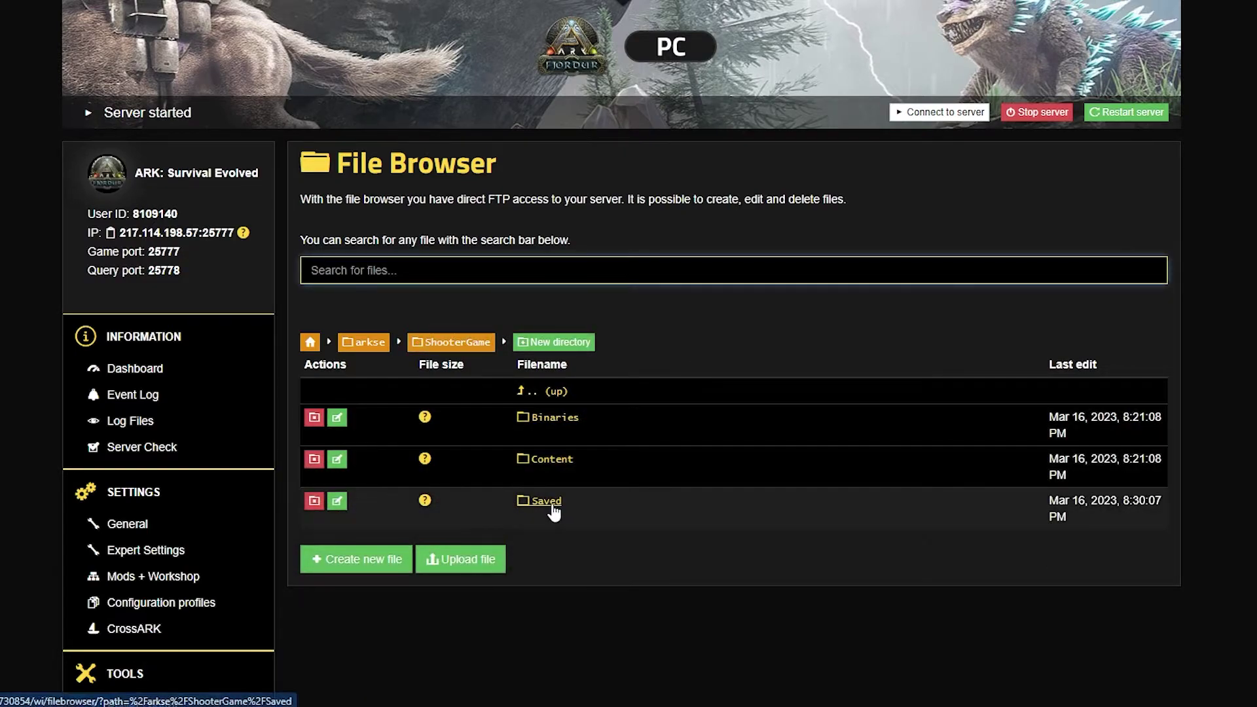
click(552, 506)
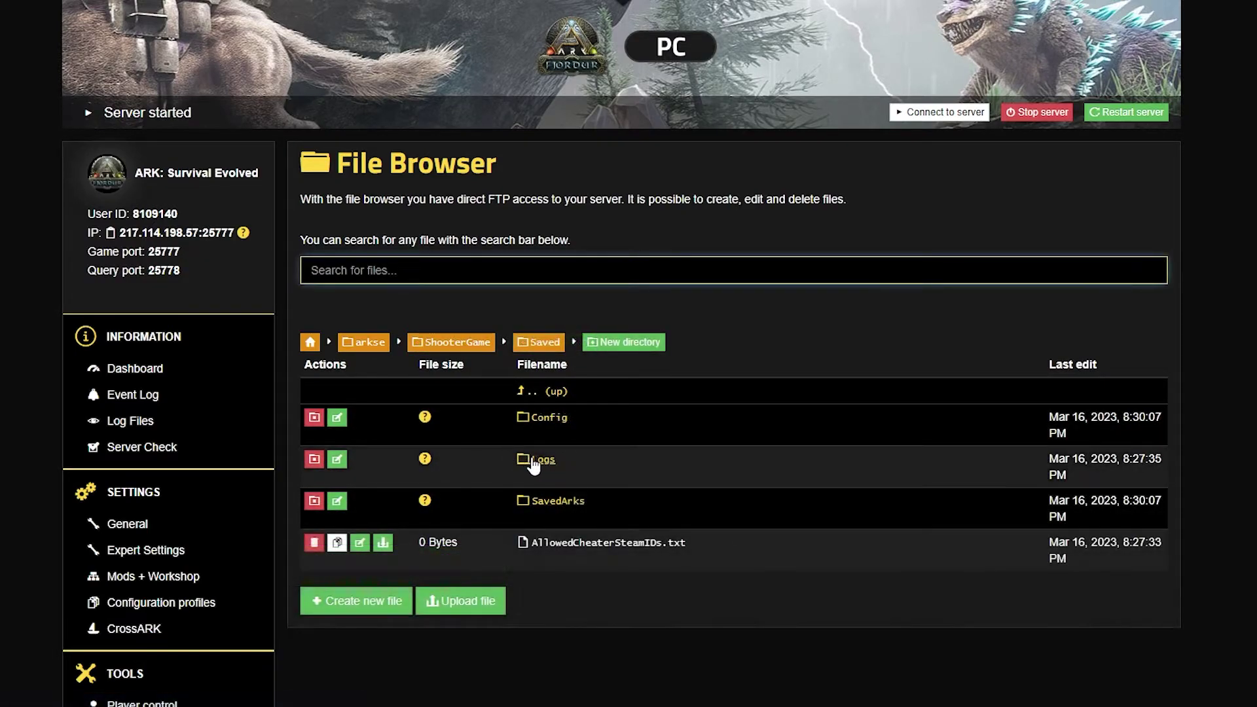
click(544, 460)
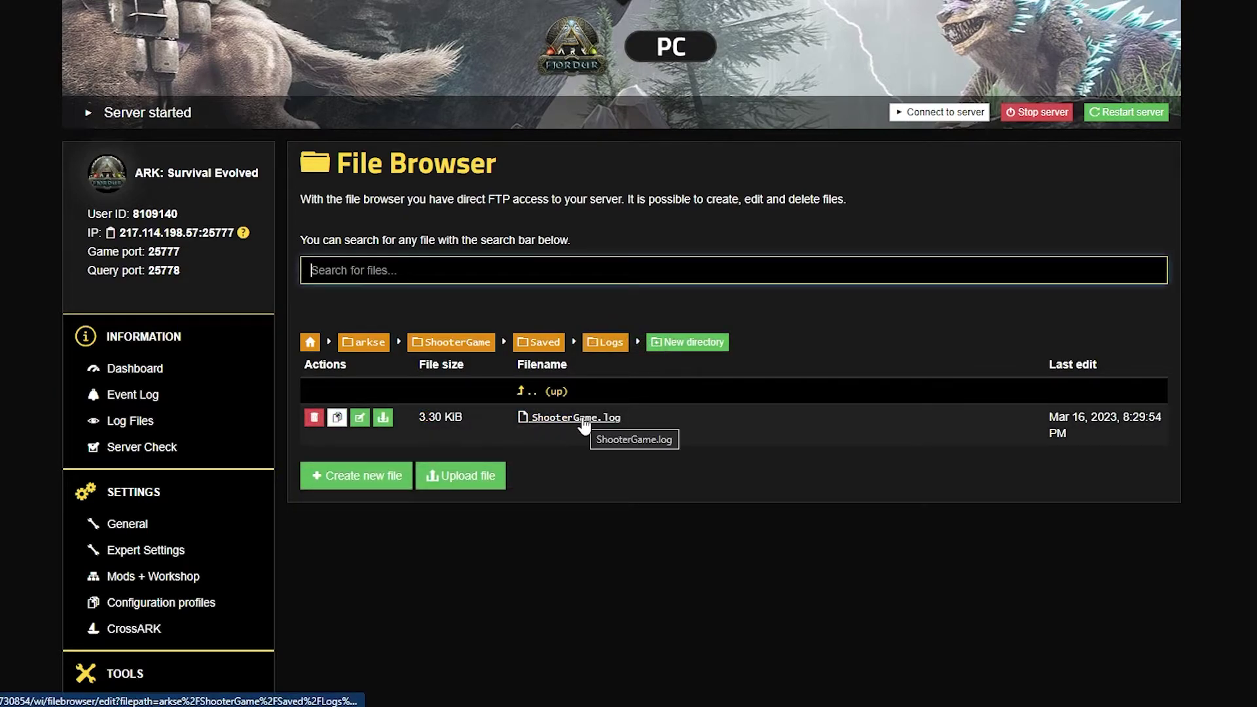
click(584, 425)
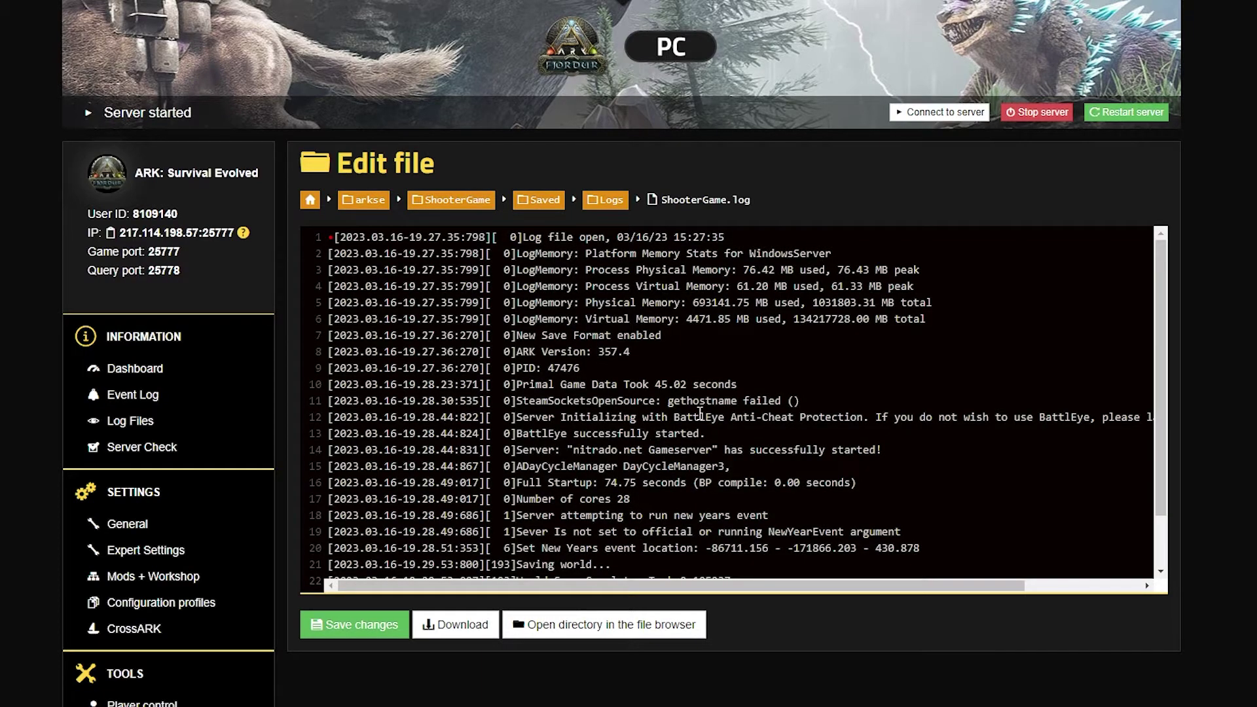
scroll(700, 413, down, 1)
scroll(704, 411, up, 1)
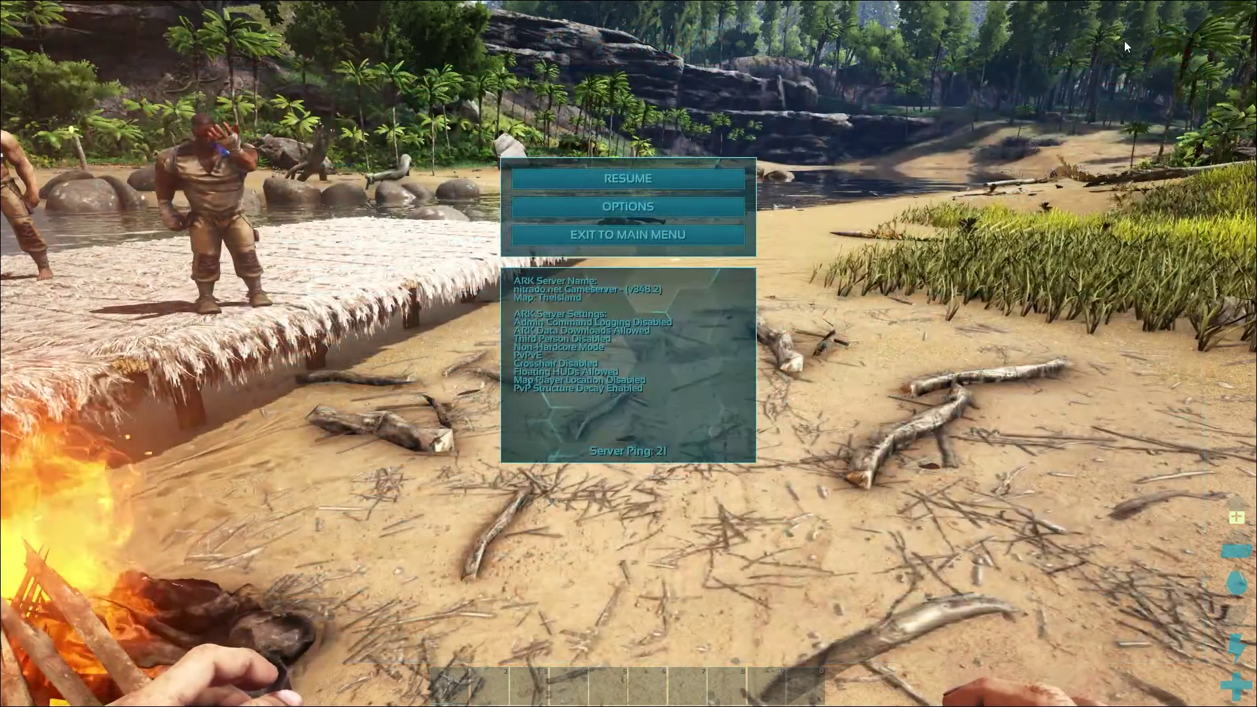
- Resume the game, then use inventory (I) and tribe manager (L) to reach the Tame Ordering Groups tab
click(725, 172)
key(i)
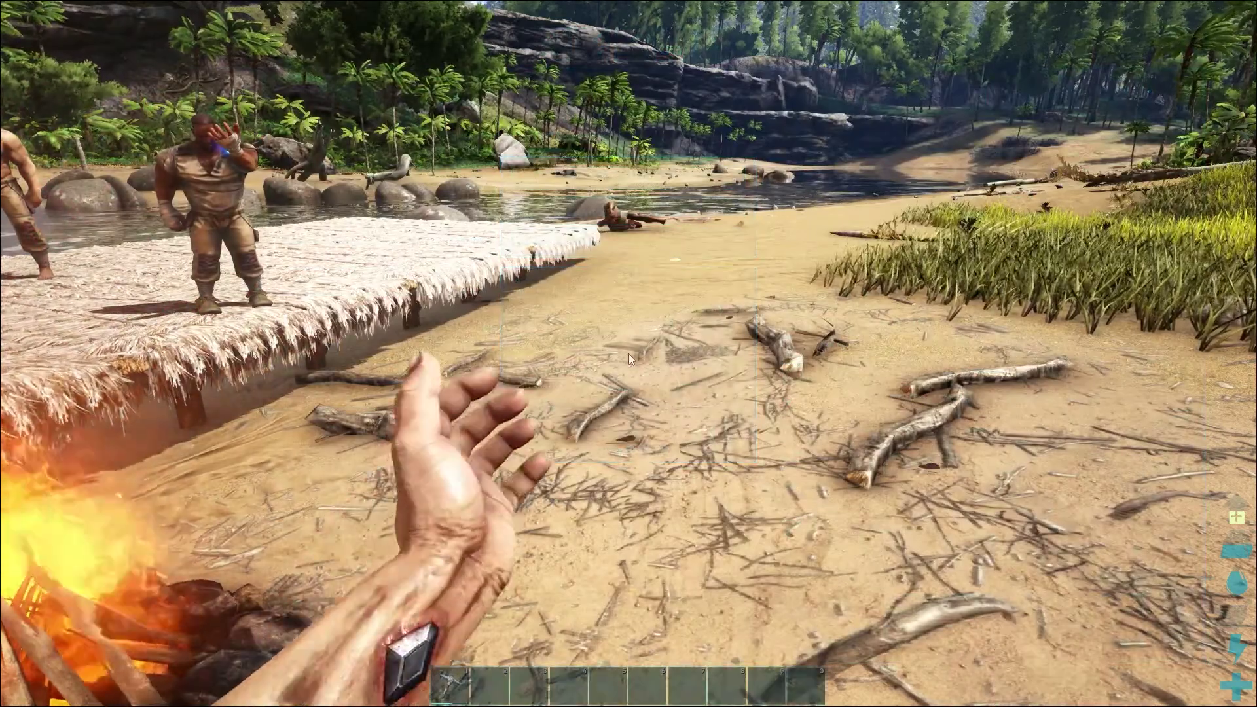
key(l)
click(614, 29)
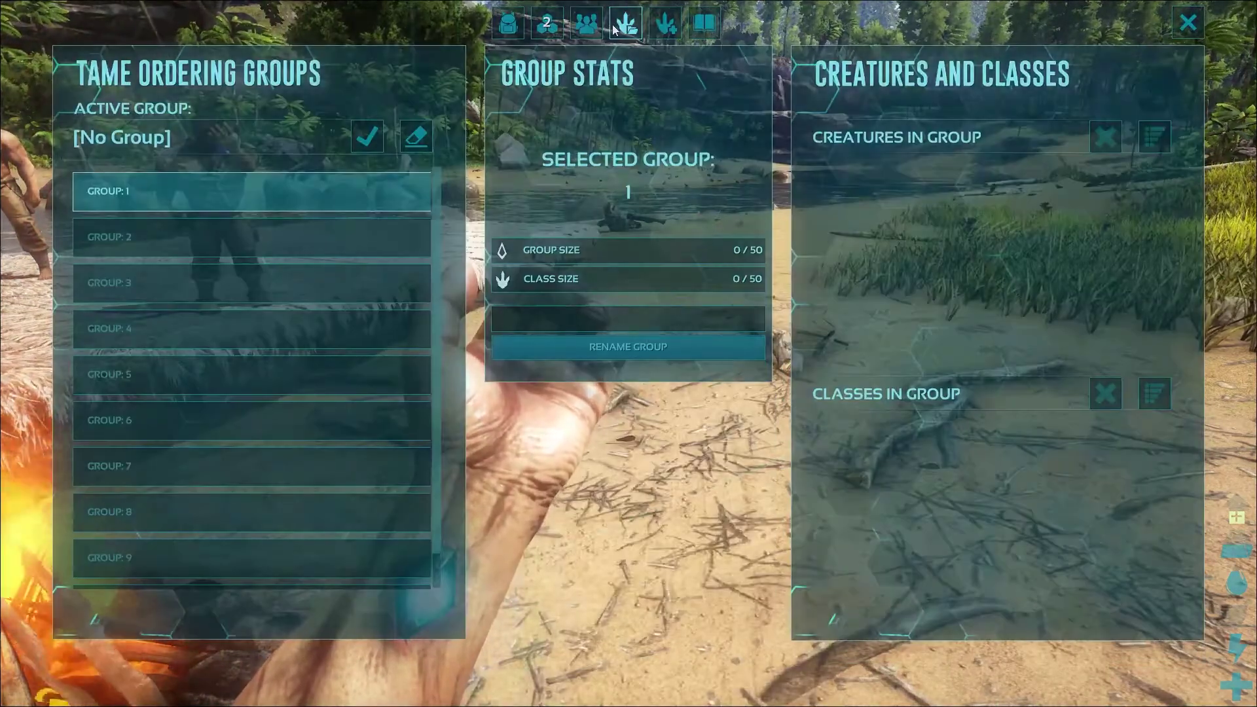